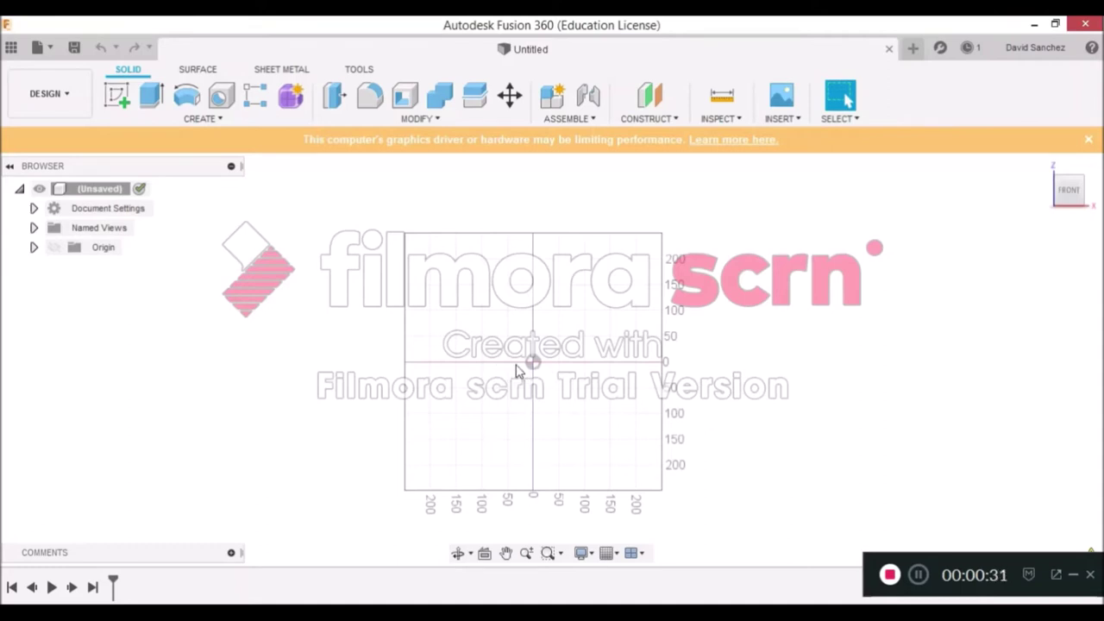
- Zoom out, then back in on the empty front-view grid until it fills the viewport
scroll(517, 364, down, 1)
scroll(531, 366, down, 1)
scroll(535, 371, up, 1)
scroll(535, 371, up, 1)
scroll(535, 371, up, 1)
scroll(534, 371, up, 2)
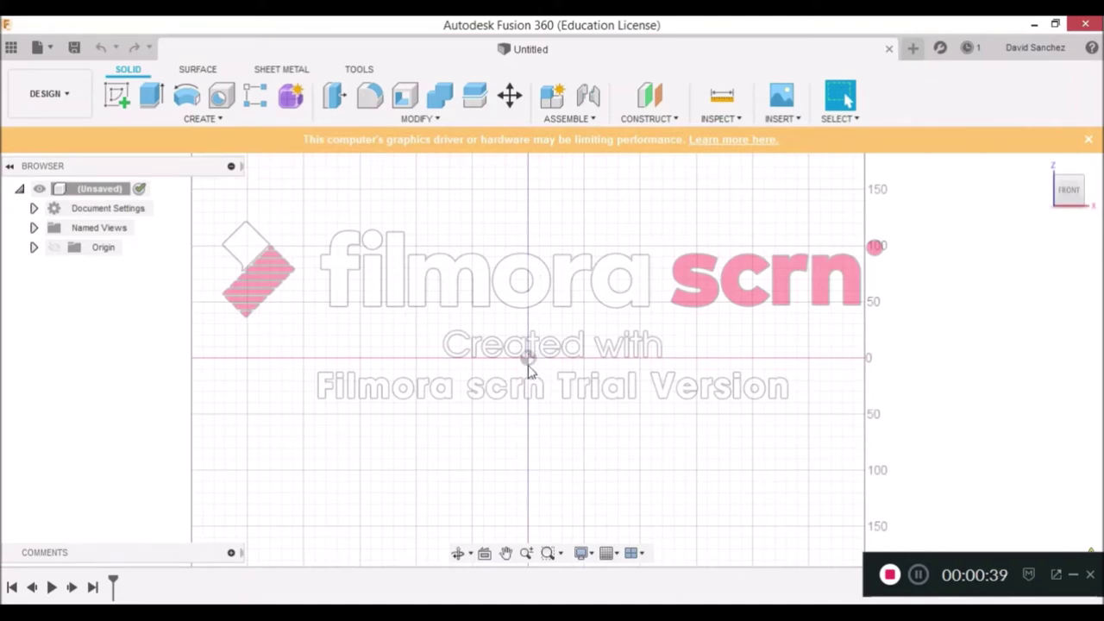
scroll(540, 376, up, 1)
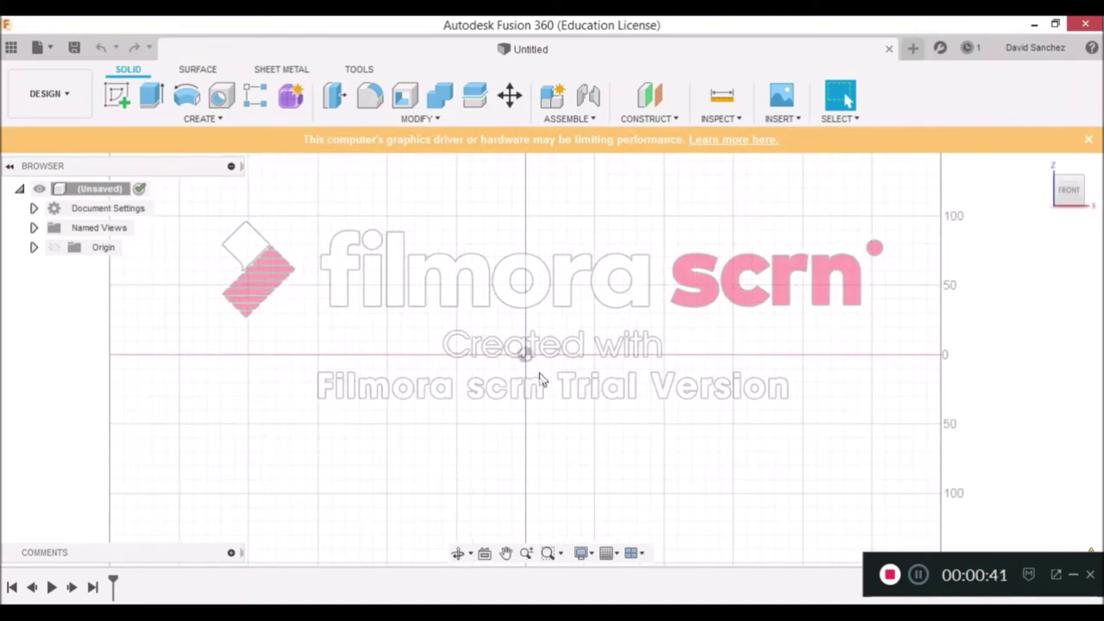
scroll(540, 377, down, 2)
scroll(540, 377, down, 1)
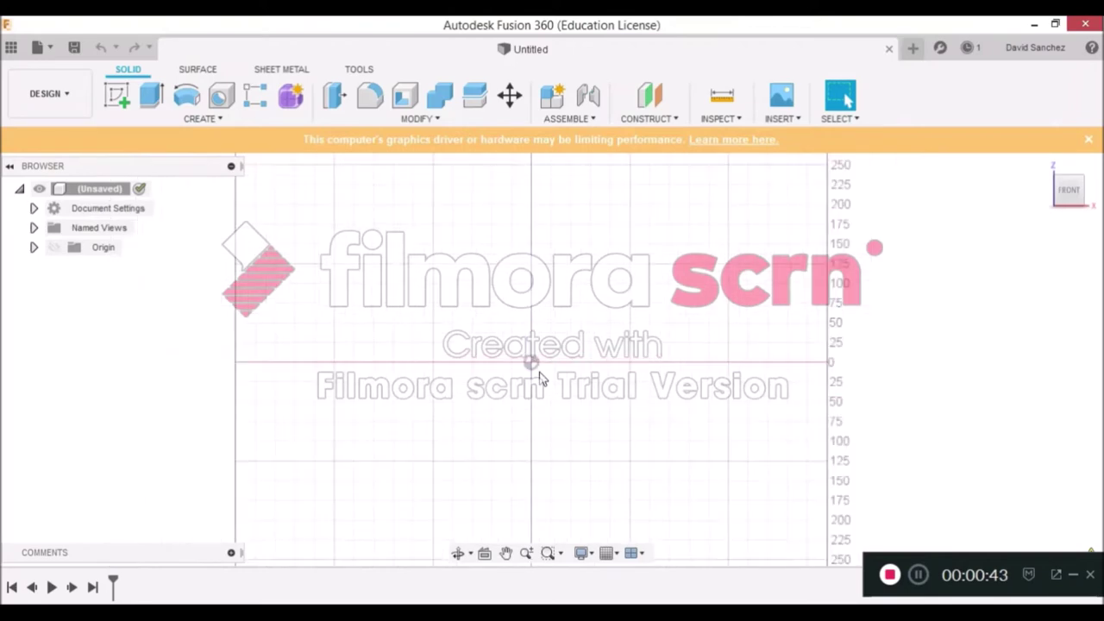
scroll(543, 373, down, 1)
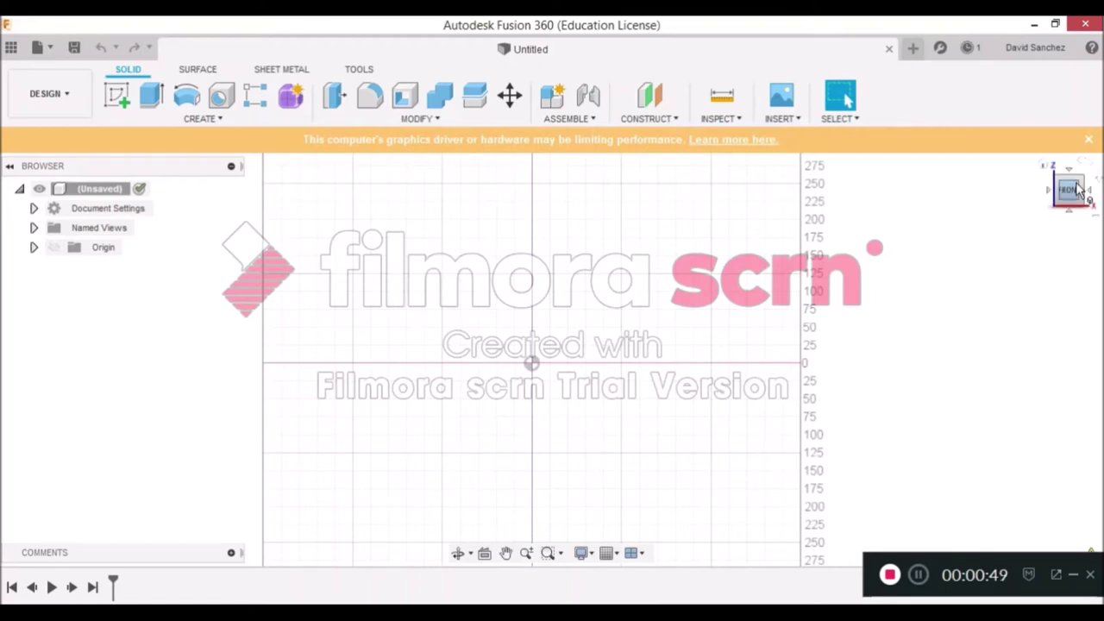
mouse_move(1089, 190)
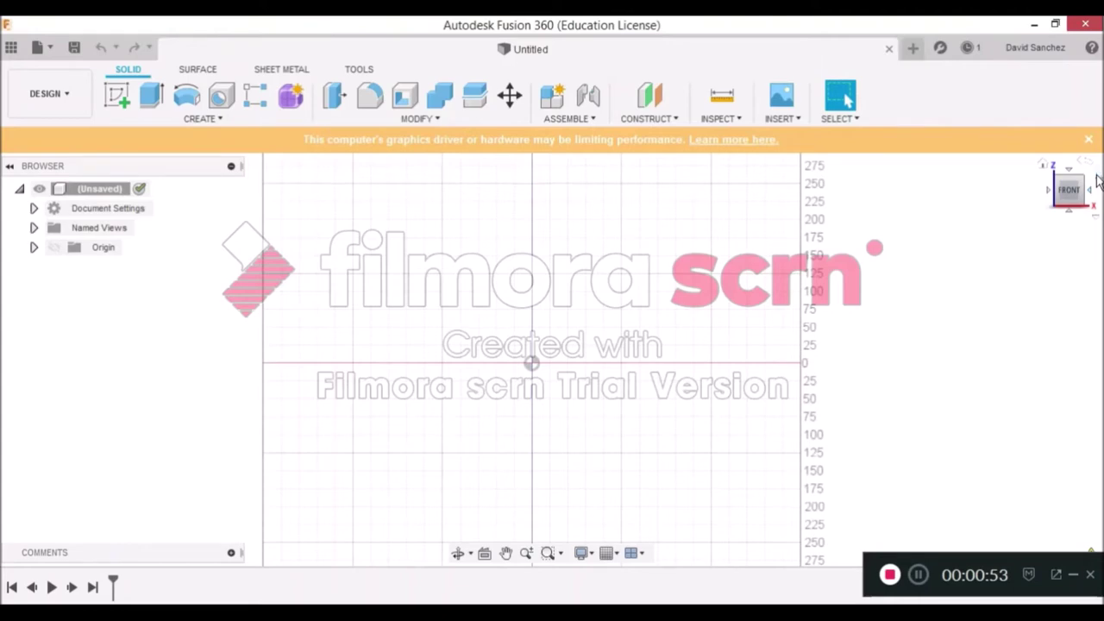
- Roll the front view around with the ViewCube arrow until it is upright again
click(1098, 180)
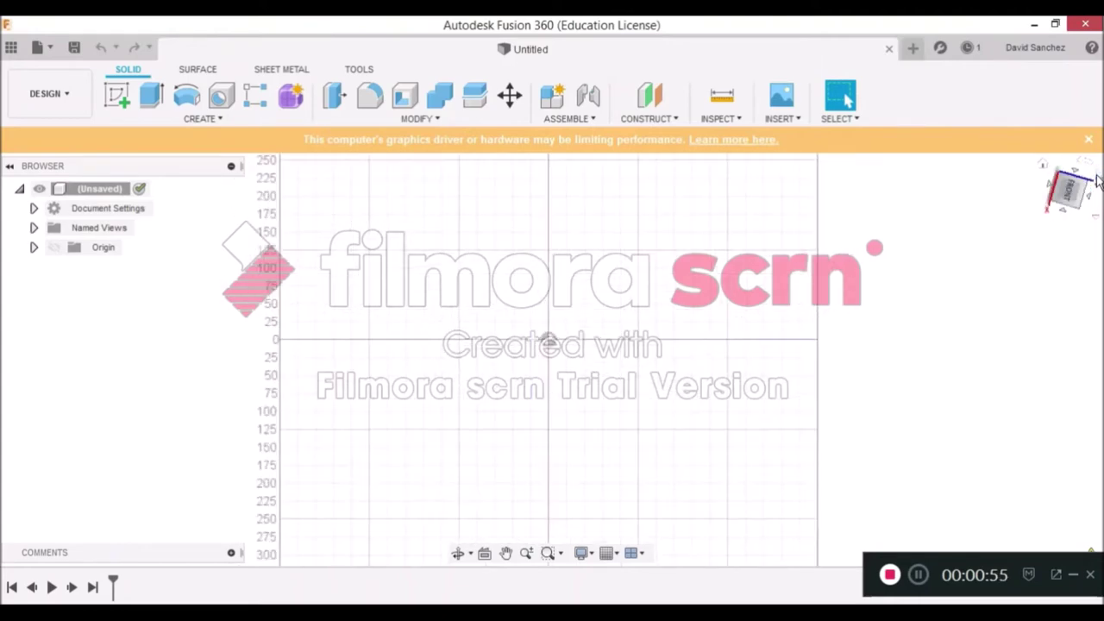
click(1098, 179)
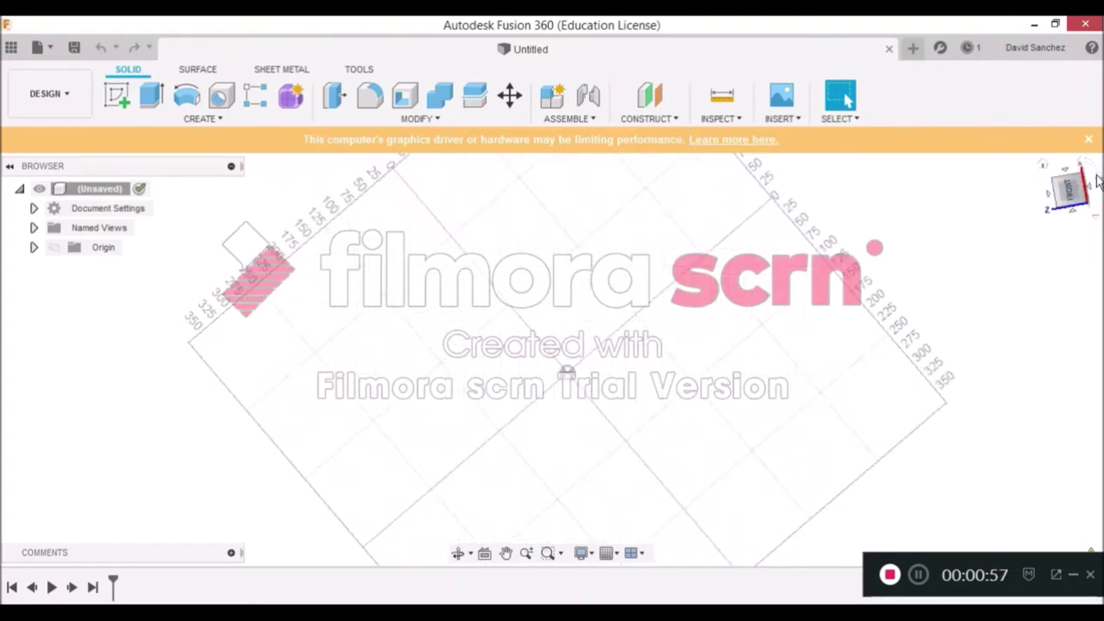
click(1099, 179)
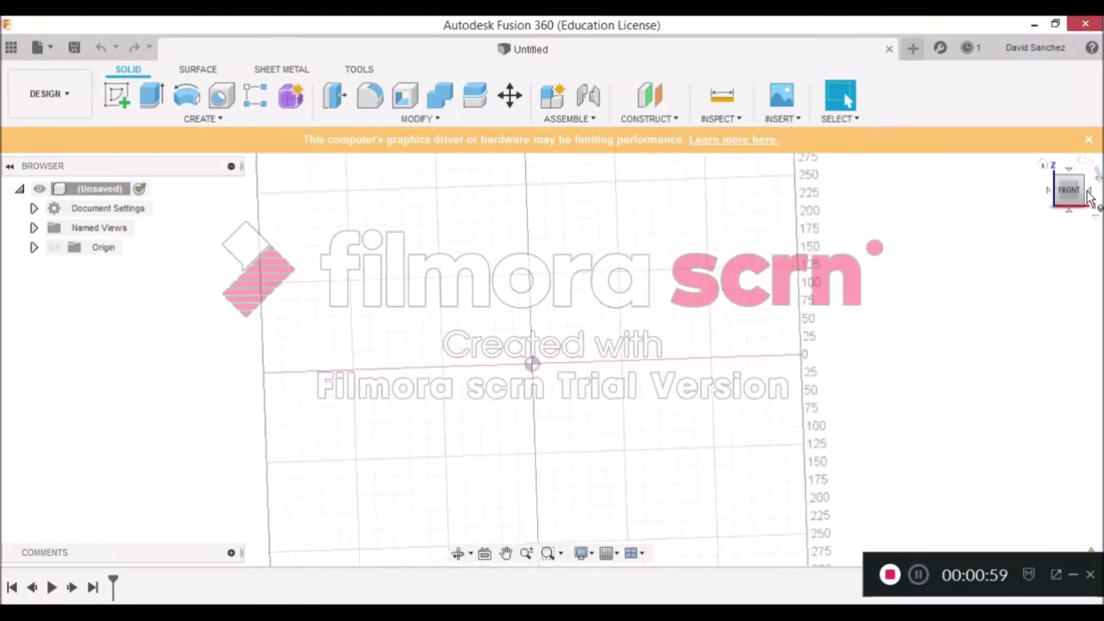
- Cycle the grid through Right, Back and Left views to Front, then zoom out
click(1090, 192)
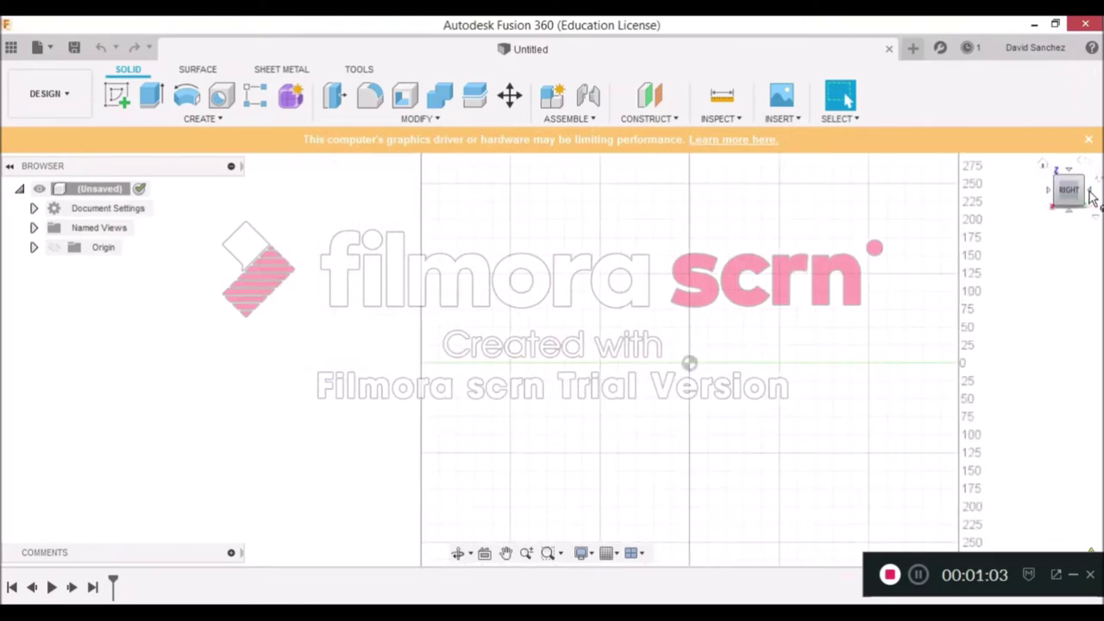
click(1090, 191)
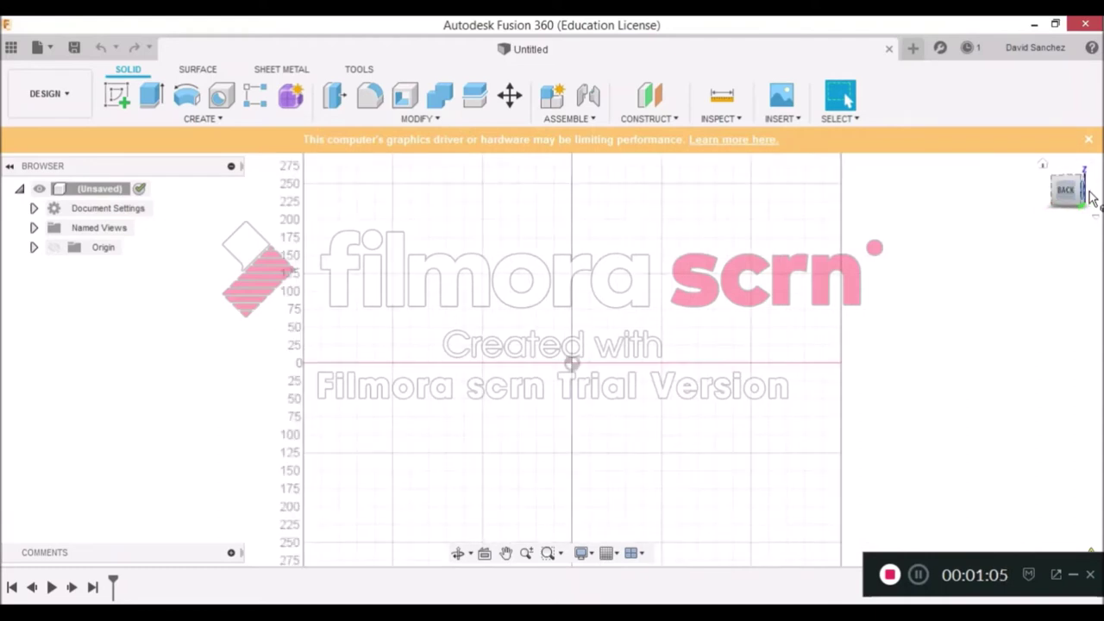
click(1090, 191)
click(1091, 191)
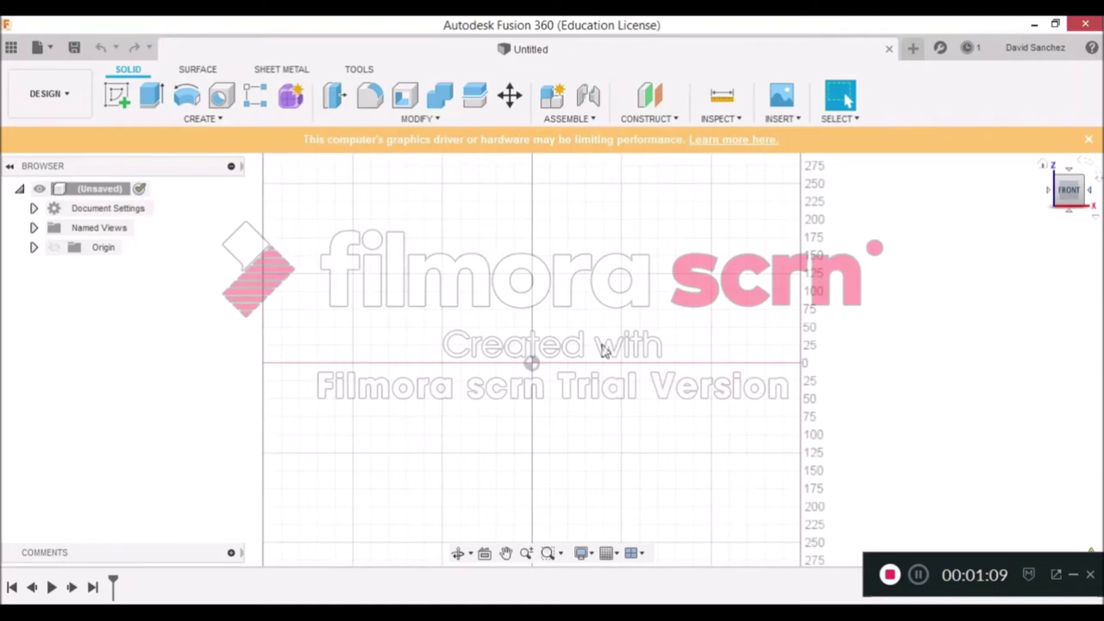
scroll(603, 347, up, 1)
scroll(604, 347, down, 1)
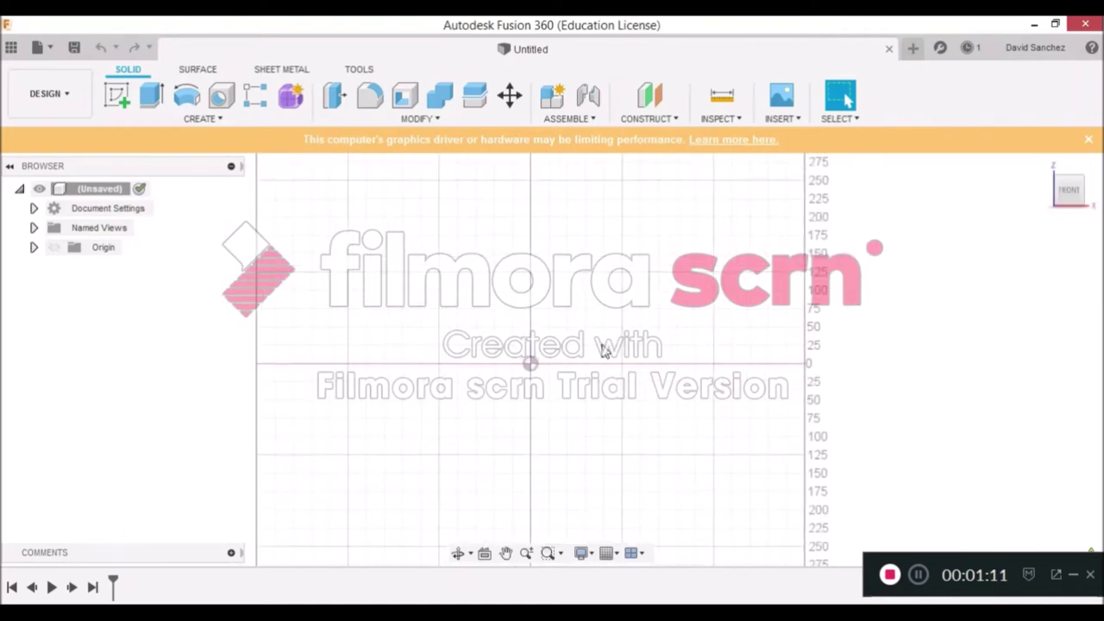
scroll(604, 347, down, 2)
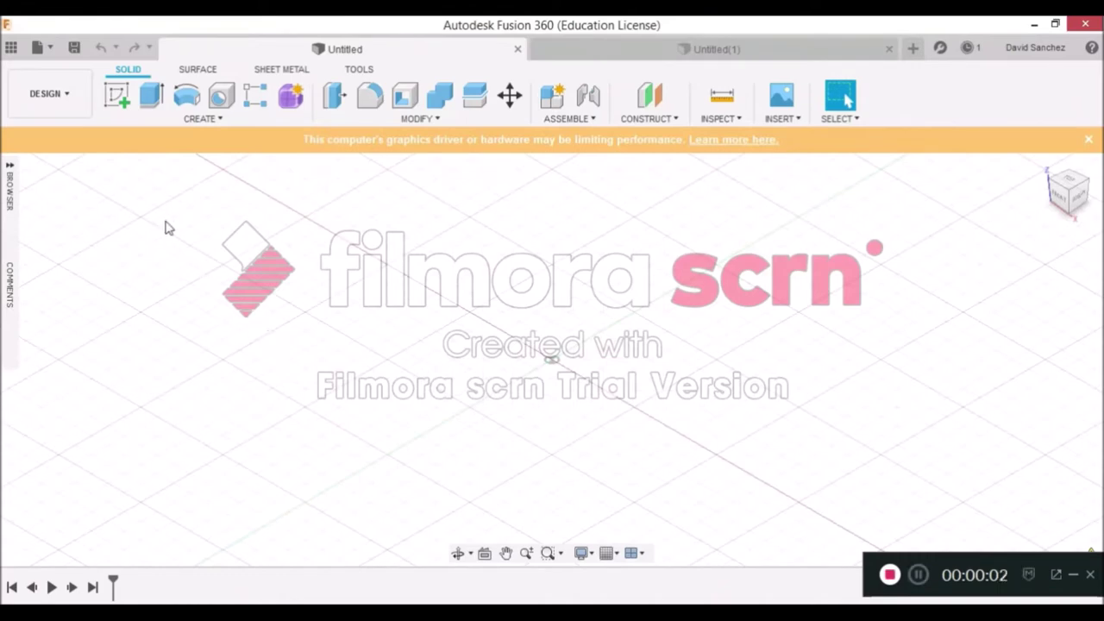
- Show the workspace list with Design, Render, Animation, Simulation, Manufacture and Drawing
click(57, 112)
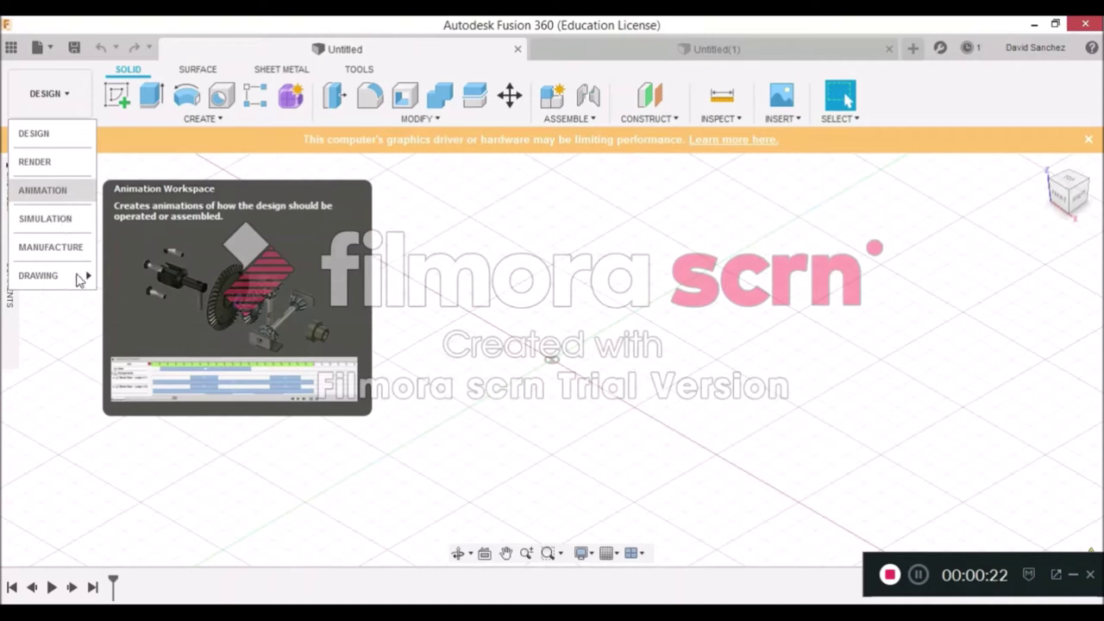
- Dismiss the workspace list, staying in the Design workspace
click(524, 283)
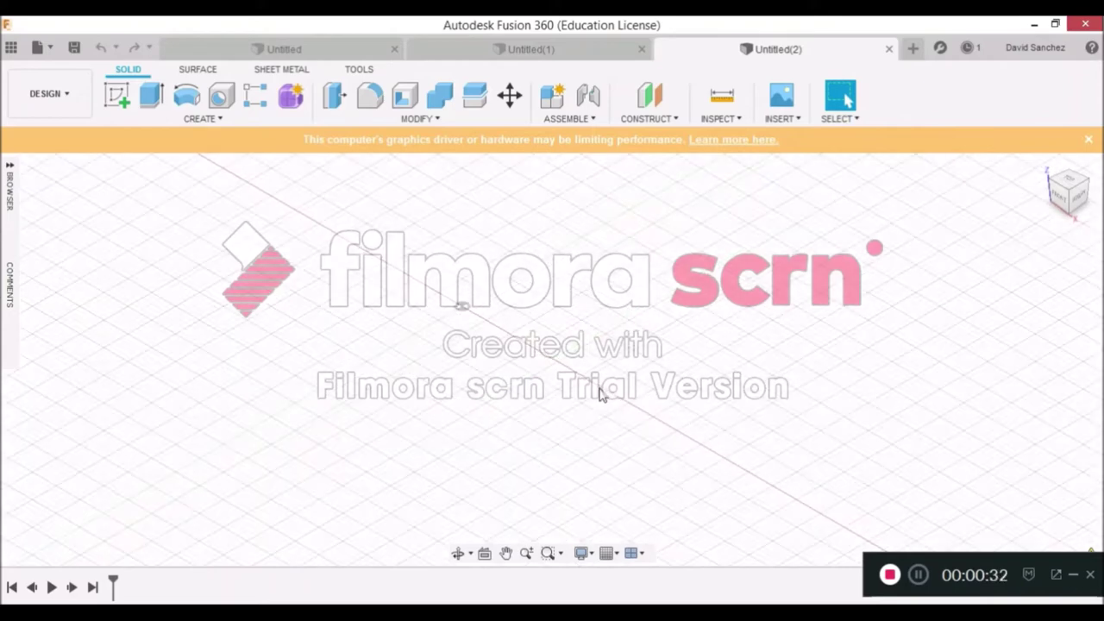
- Zoom out, show the data panel, and scroll through its projects, libraries and samples
scroll(602, 390, down, 3)
scroll(602, 388, down, 2)
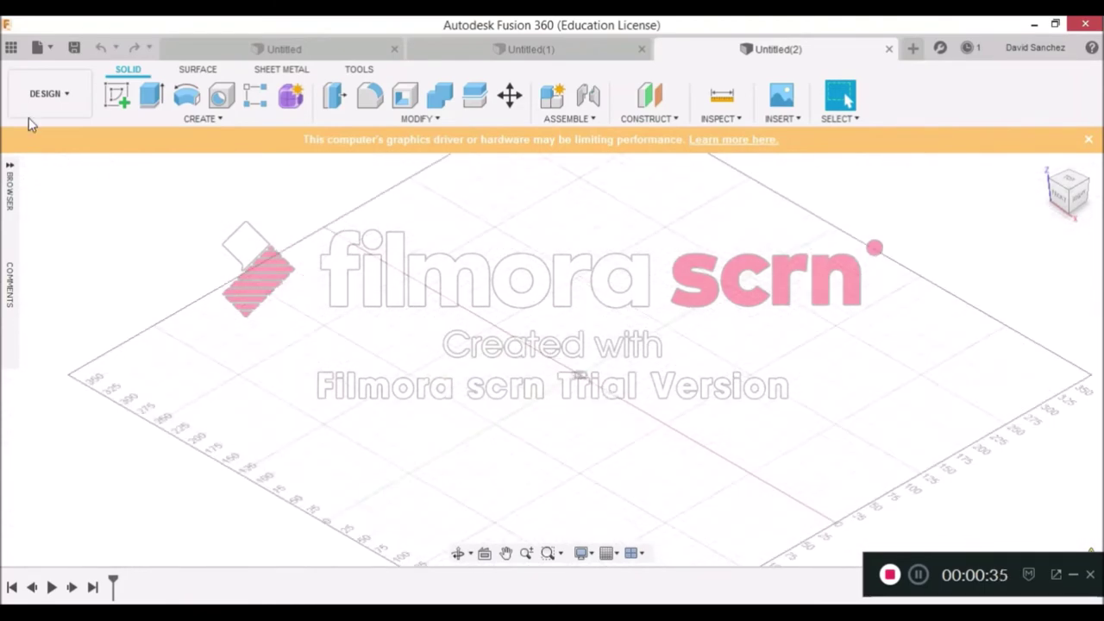
click(9, 49)
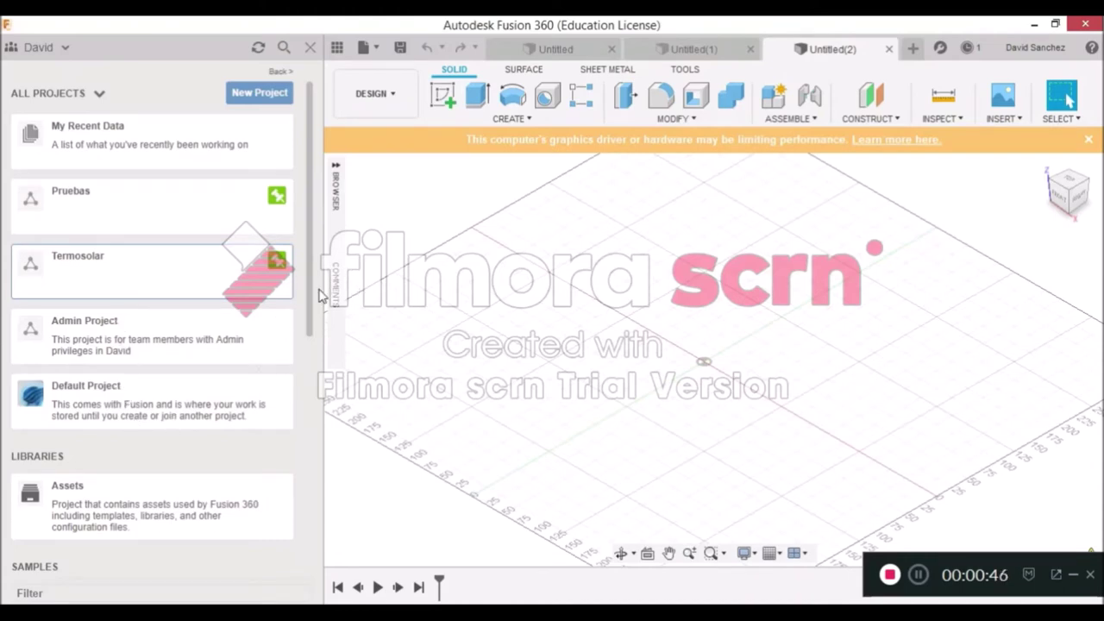
mouse_move(309, 306)
mouse_down()
mouse_move(330, 438)
mouse_move(313, 526)
mouse_up()
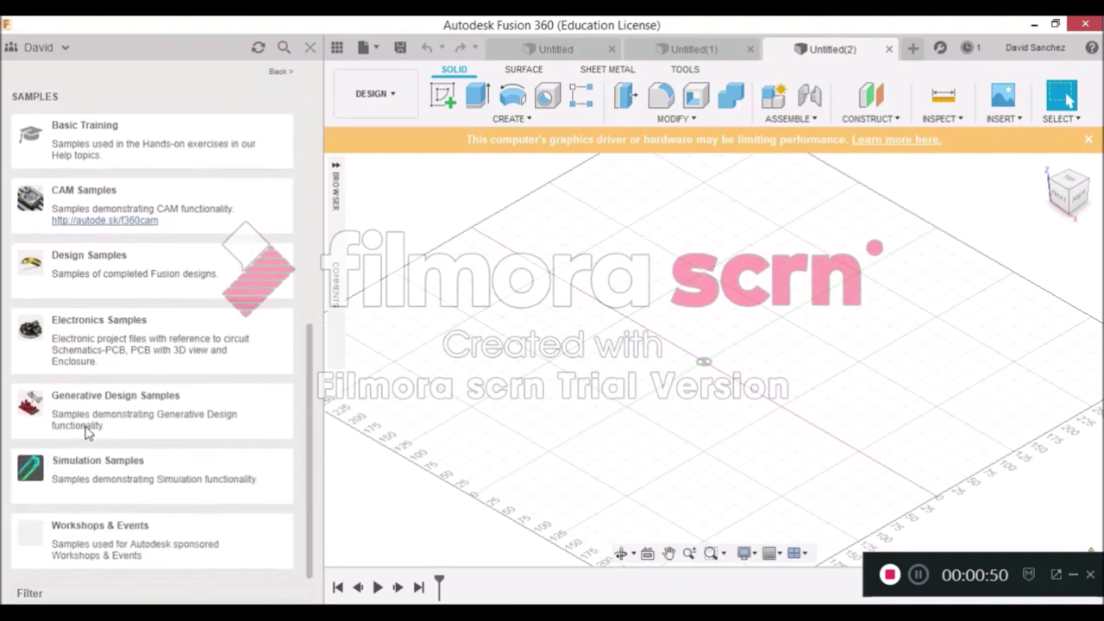
scroll(154, 424, up, 10)
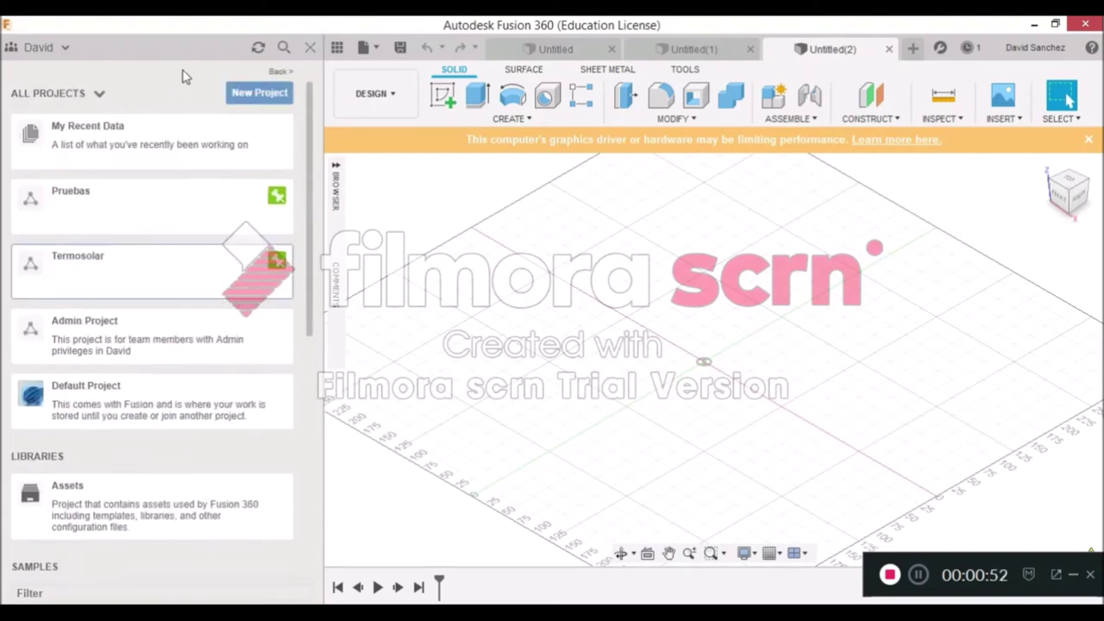
- Create a new project named 'Prueba 2'
click(247, 95)
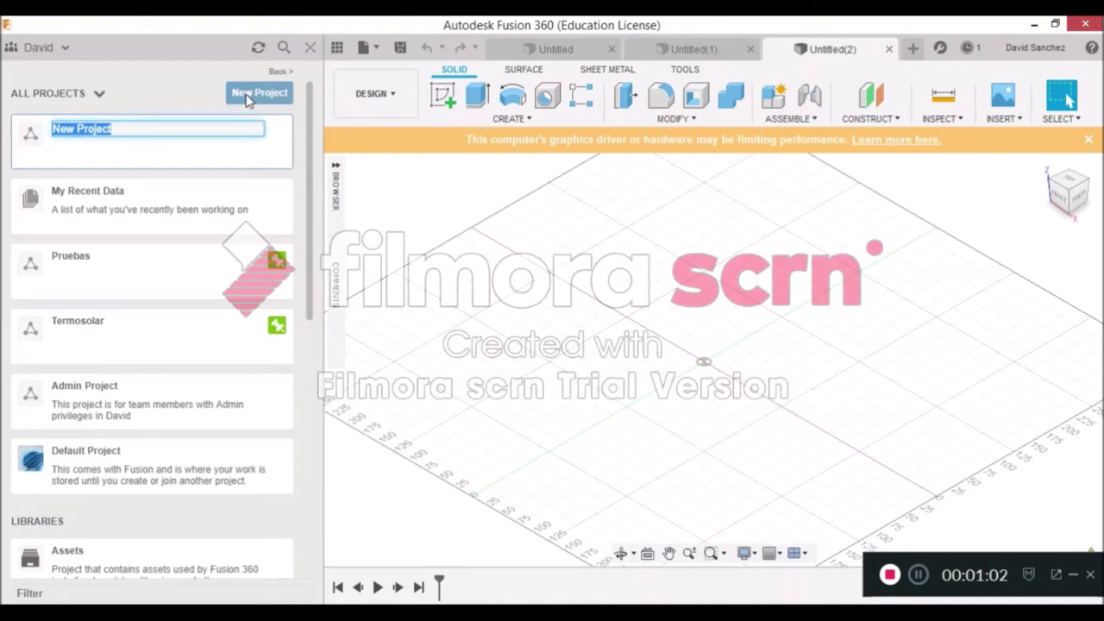
text(prueba)
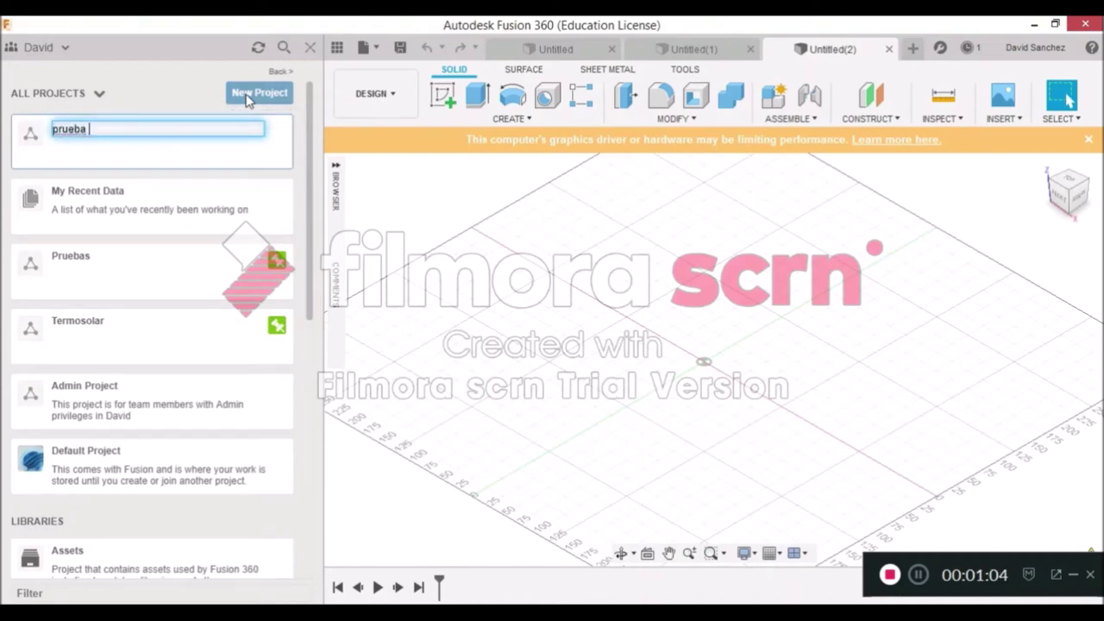
key(BackSpace)
text(Prueba 2)
key(Return)
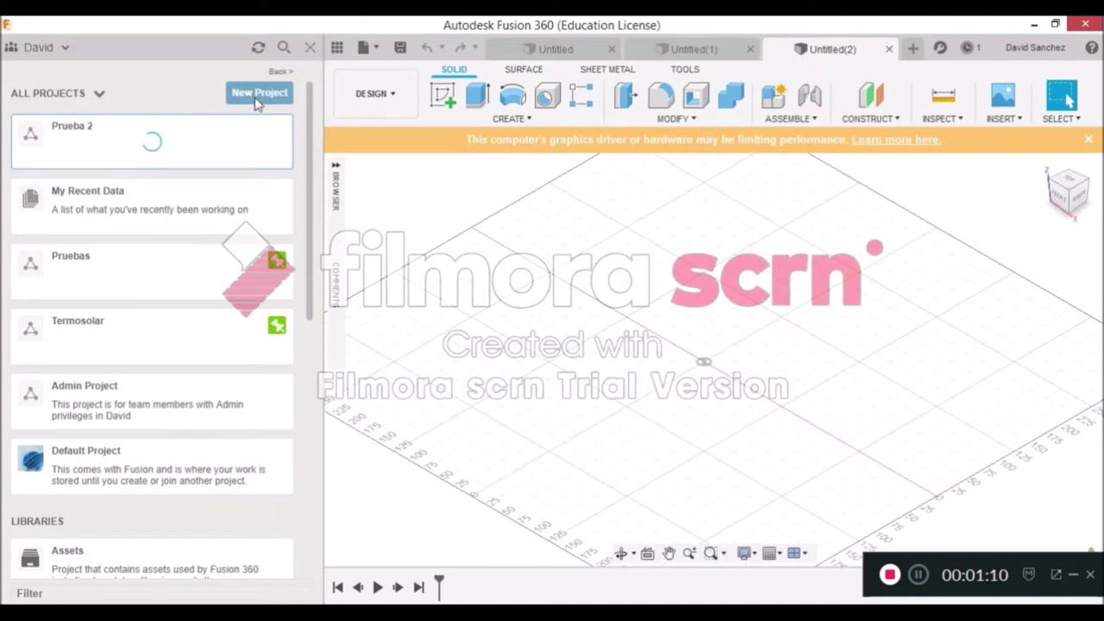
- Scroll the project list to see Prueba 2 alongside Pruebas and Termosolar
scroll(266, 145, down, 4)
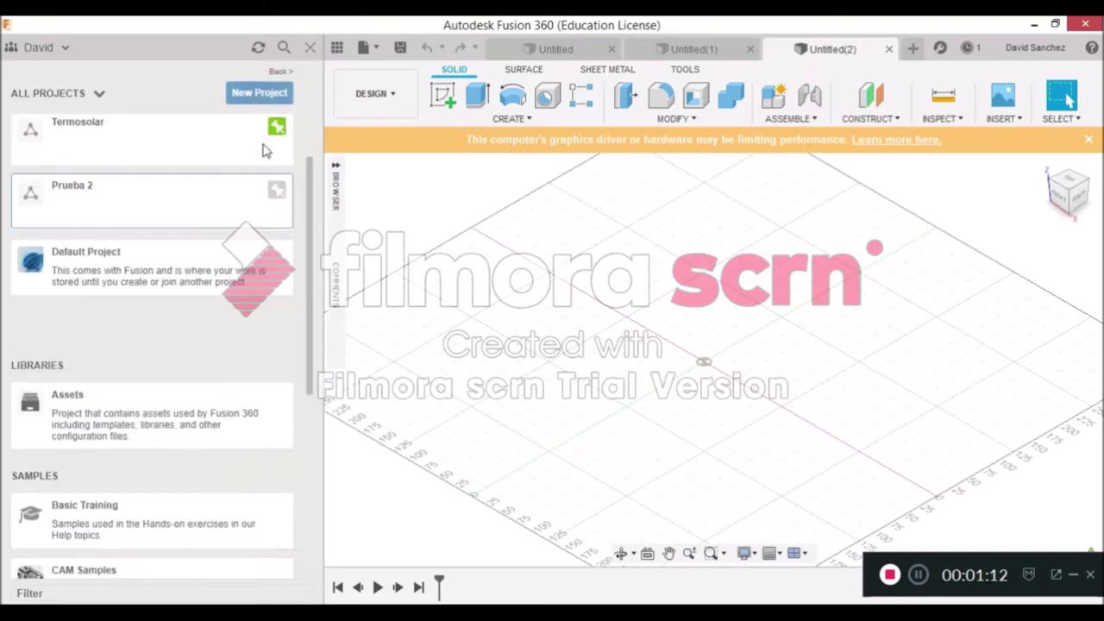
click(277, 131)
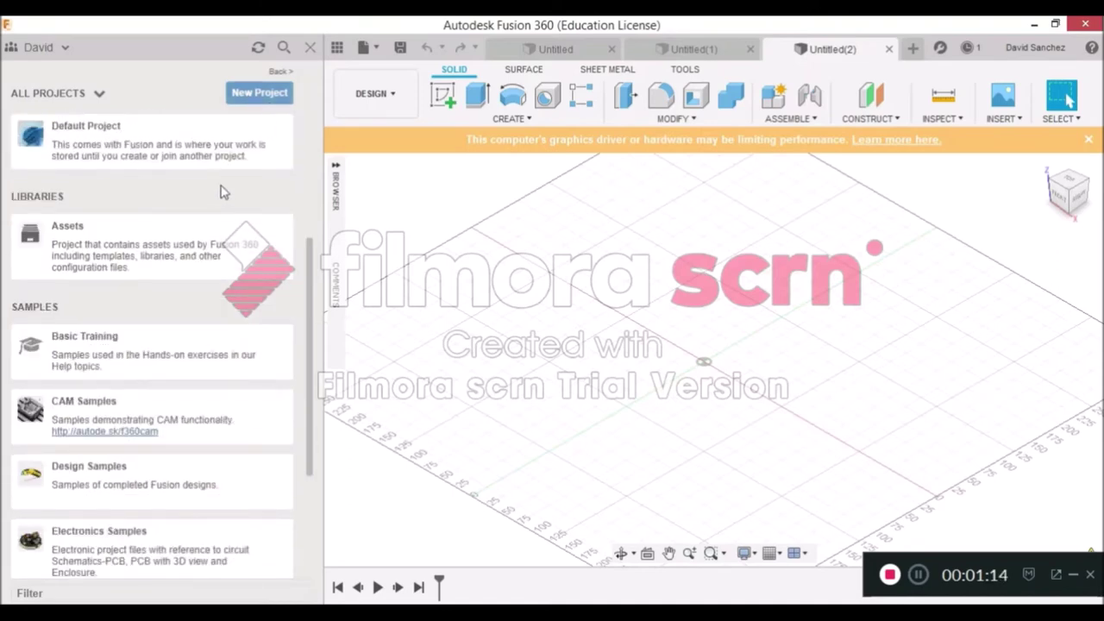
scroll(198, 276, down, 3)
scroll(197, 276, up, 5)
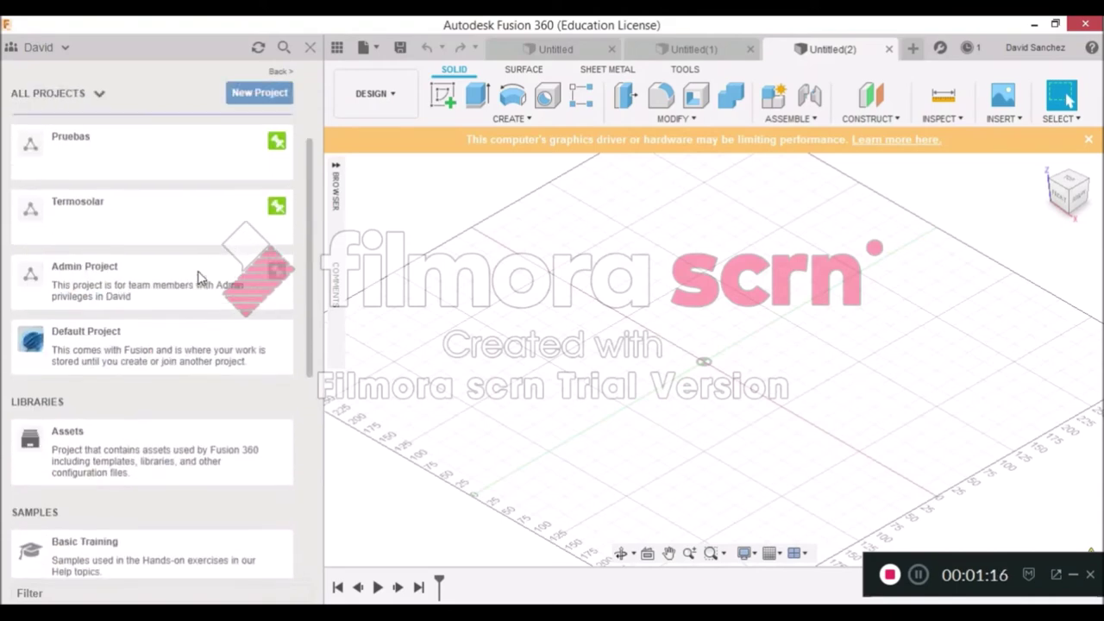
scroll(198, 278, up, 2)
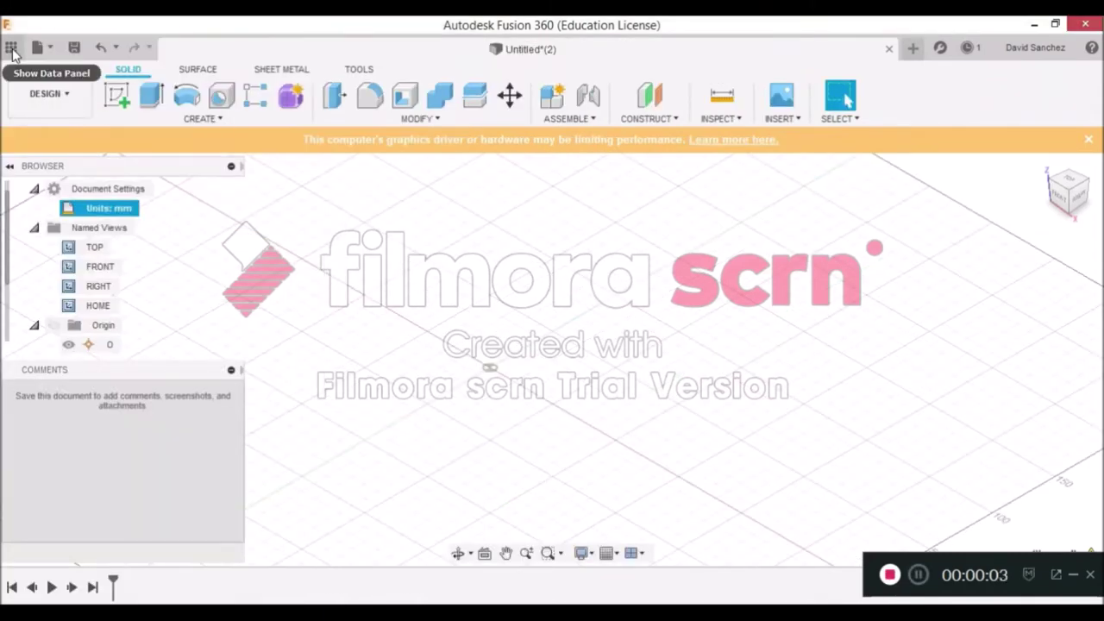
- Show the data panel's file list, then return to the list of all projects
click(11, 49)
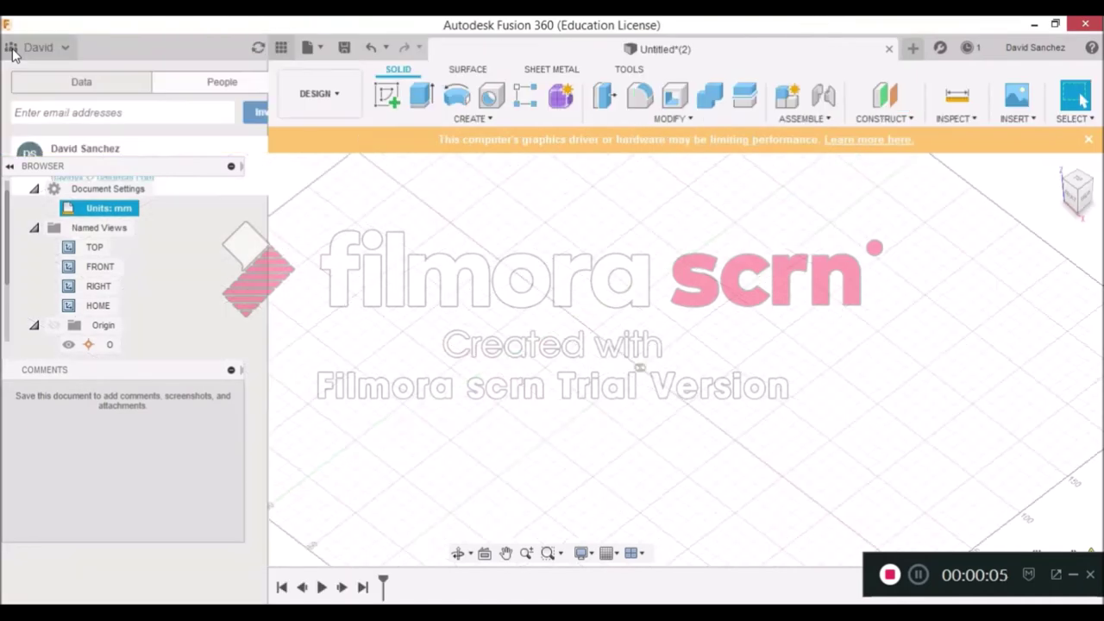
click(119, 86)
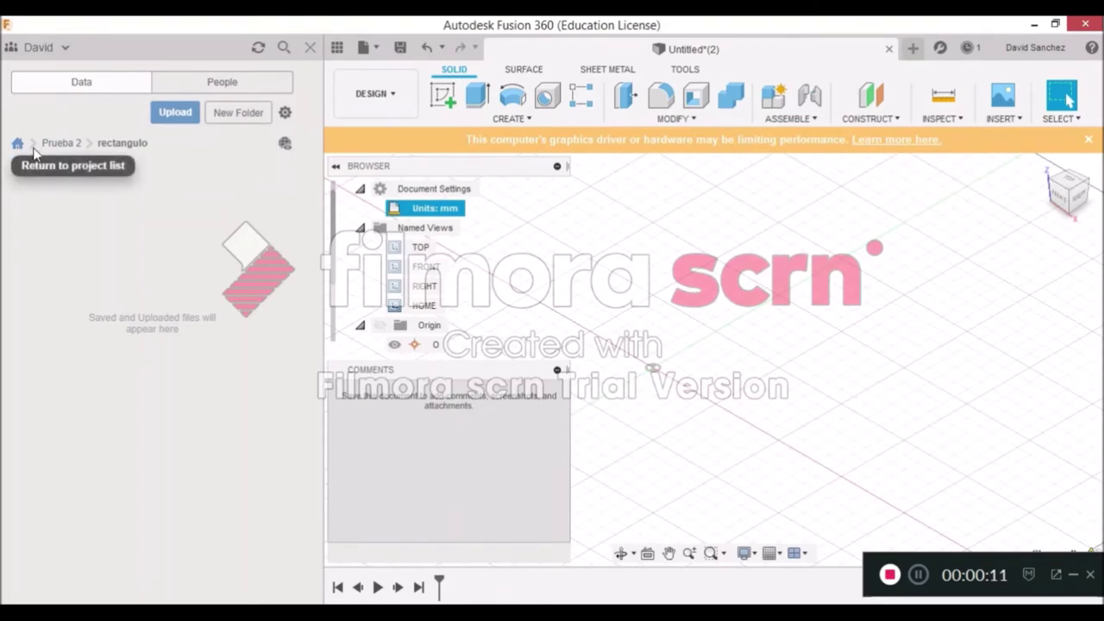
click(19, 143)
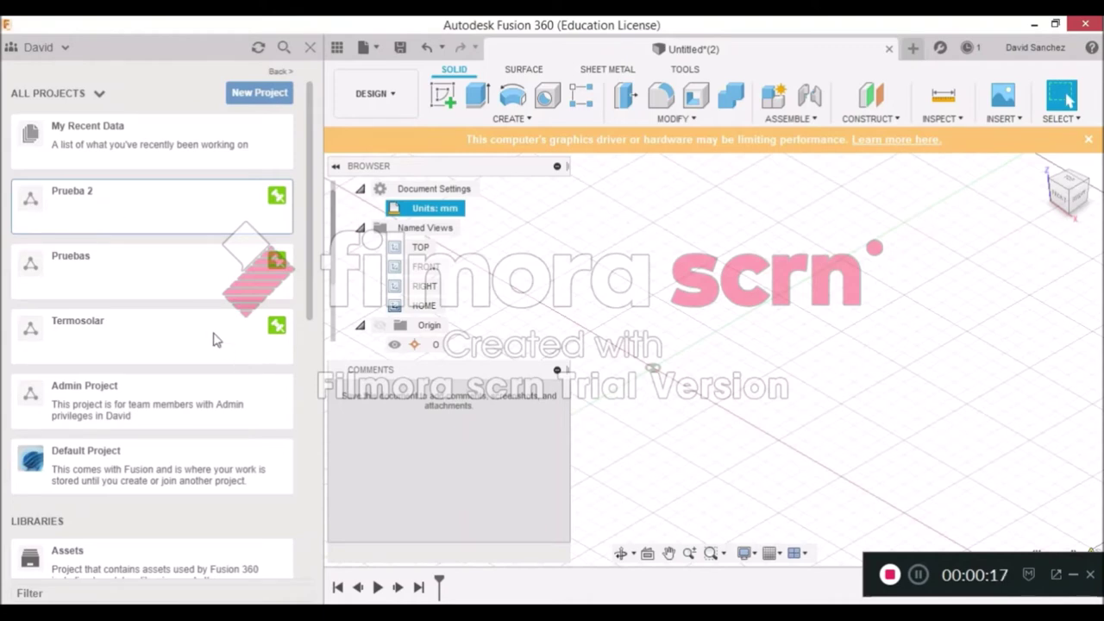
- Open the Pruebas project and view its members
scroll(216, 339, down, 3)
scroll(180, 276, up, 3)
click(85, 267)
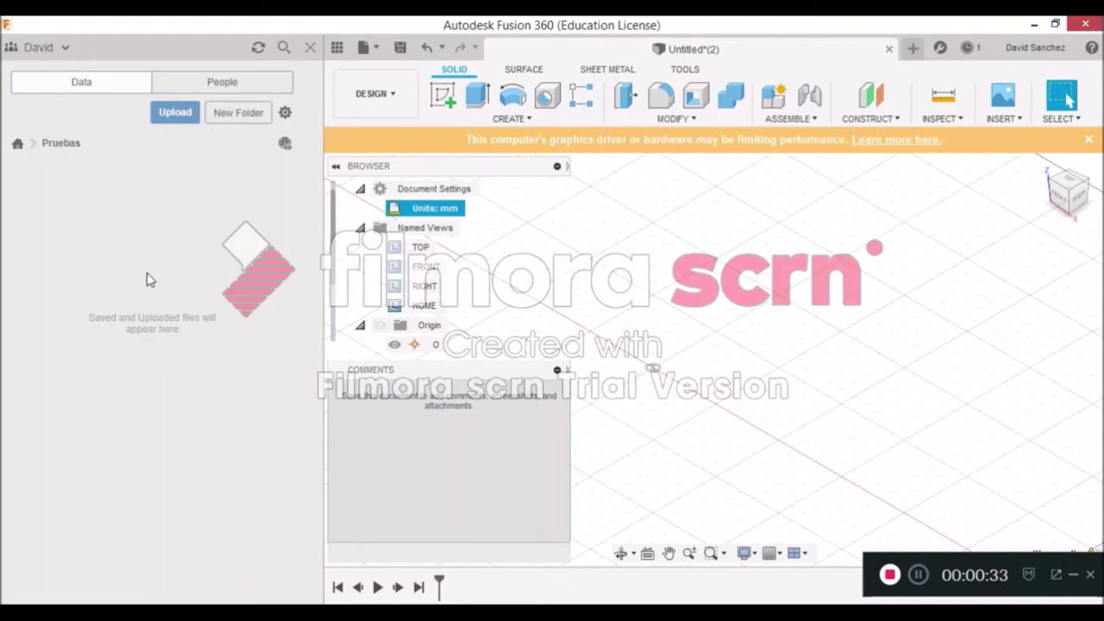
click(201, 82)
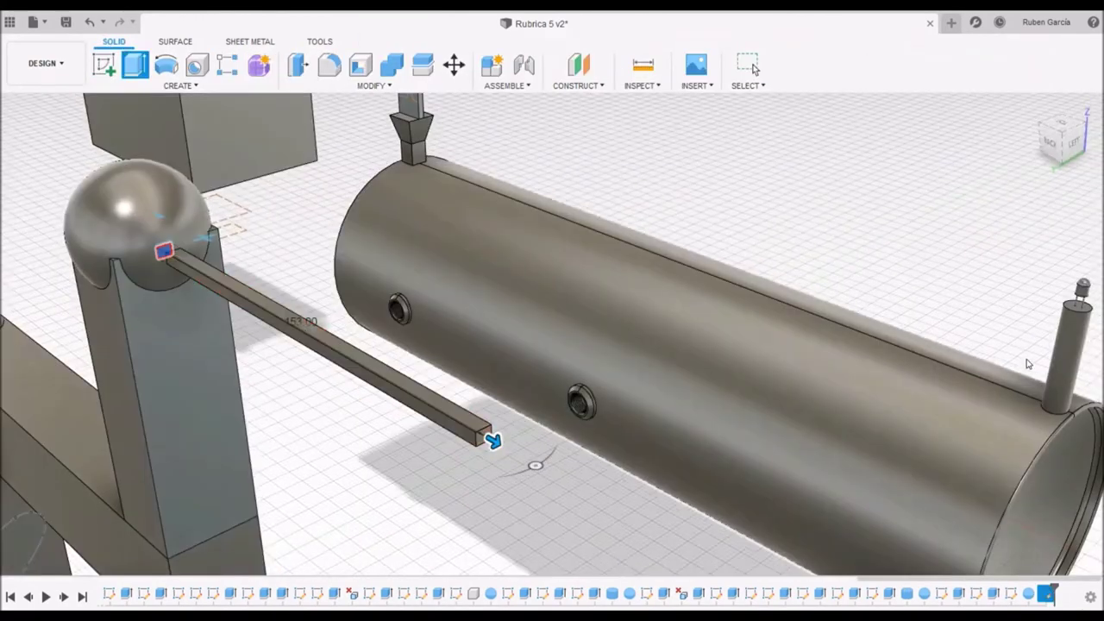
- Commit the extrusion preview as a solid bar
key(Return)
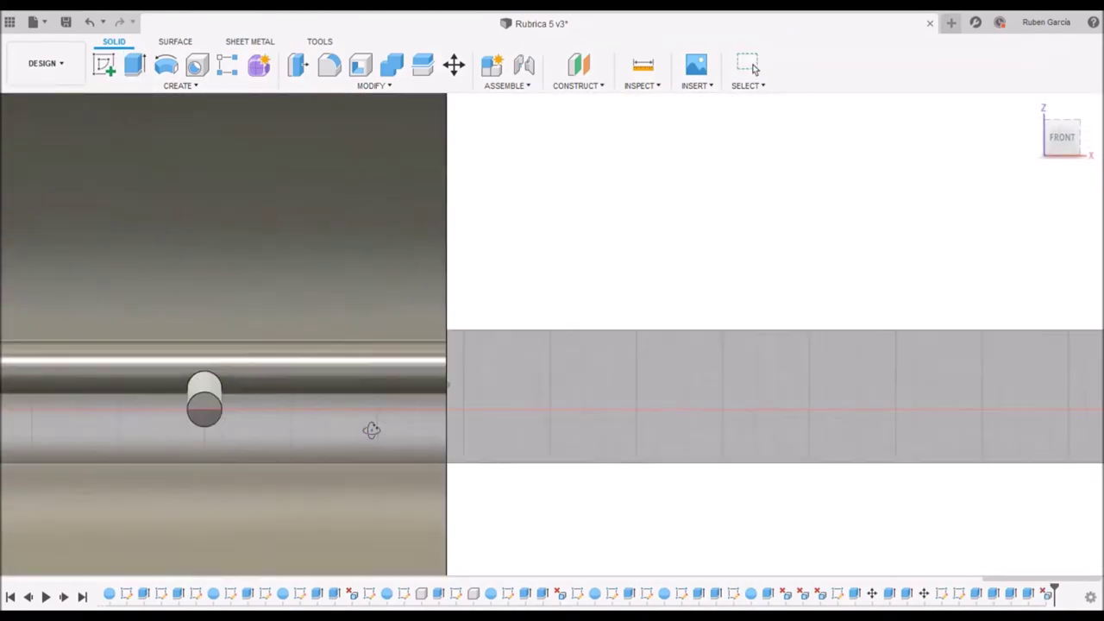
- Start the Move command (M) on the cylinder part
key(m)
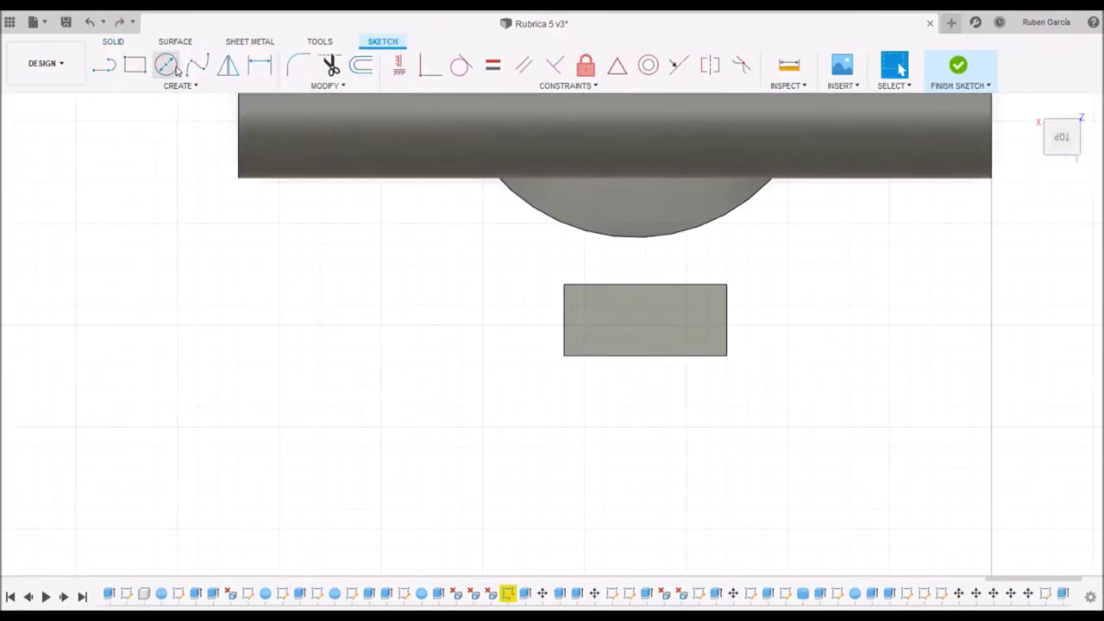
- Select the Circle tool to draw on the sketch rectangle
click(169, 67)
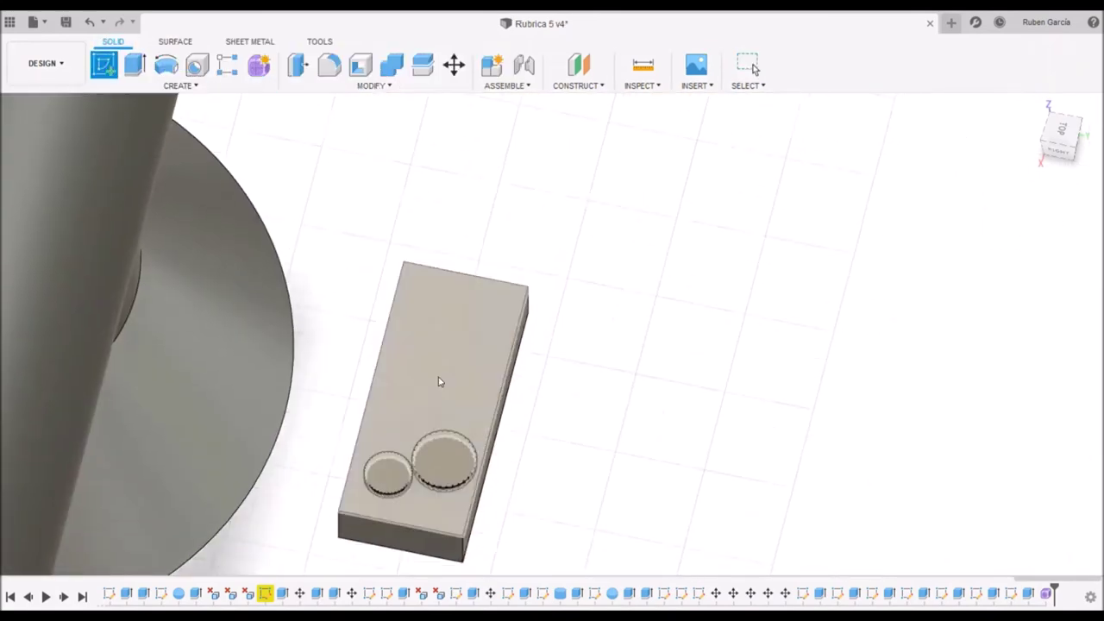
- Sketch on the block's top face, offsetting the small rectangle into a rounded slot outline
click(440, 377)
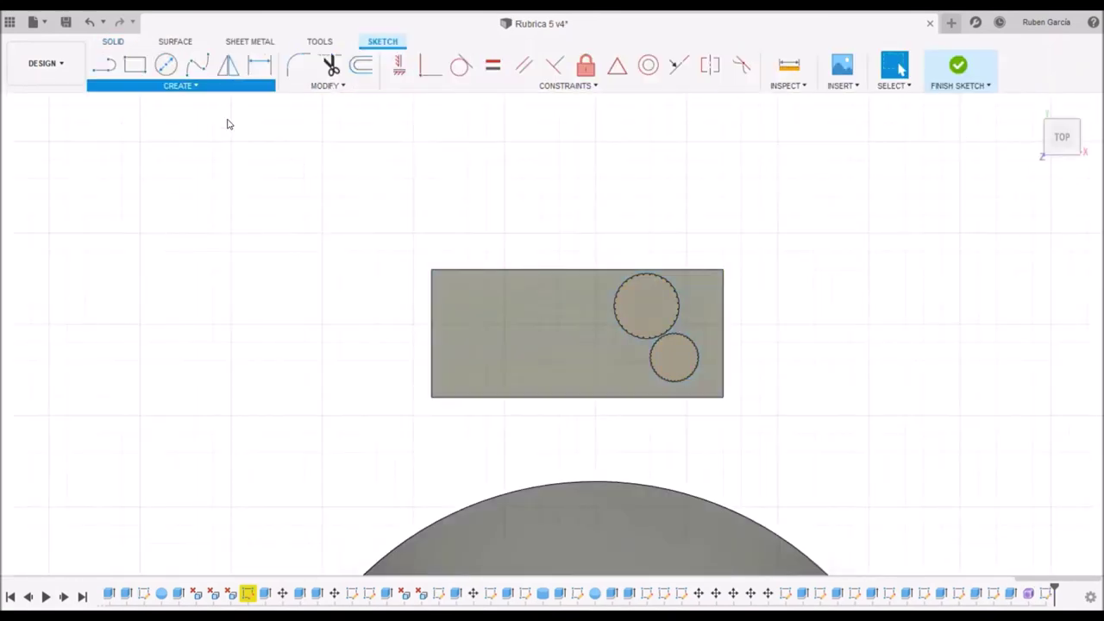
scroll(506, 346, up, 3)
key(Escape)
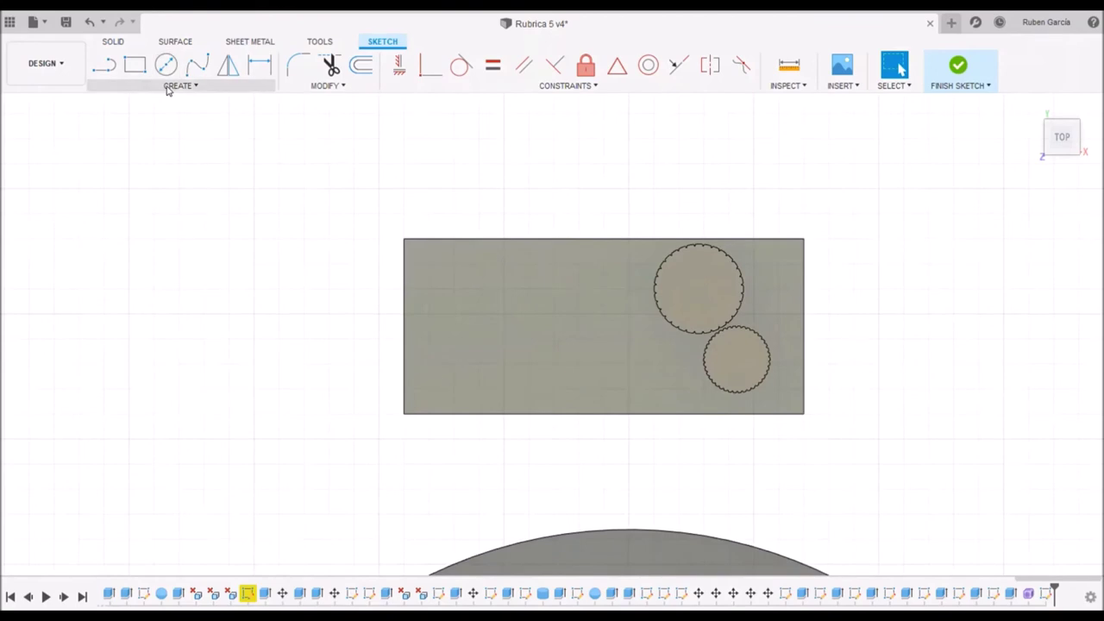
scroll(440, 320, up, 5)
key(o)
click(436, 288)
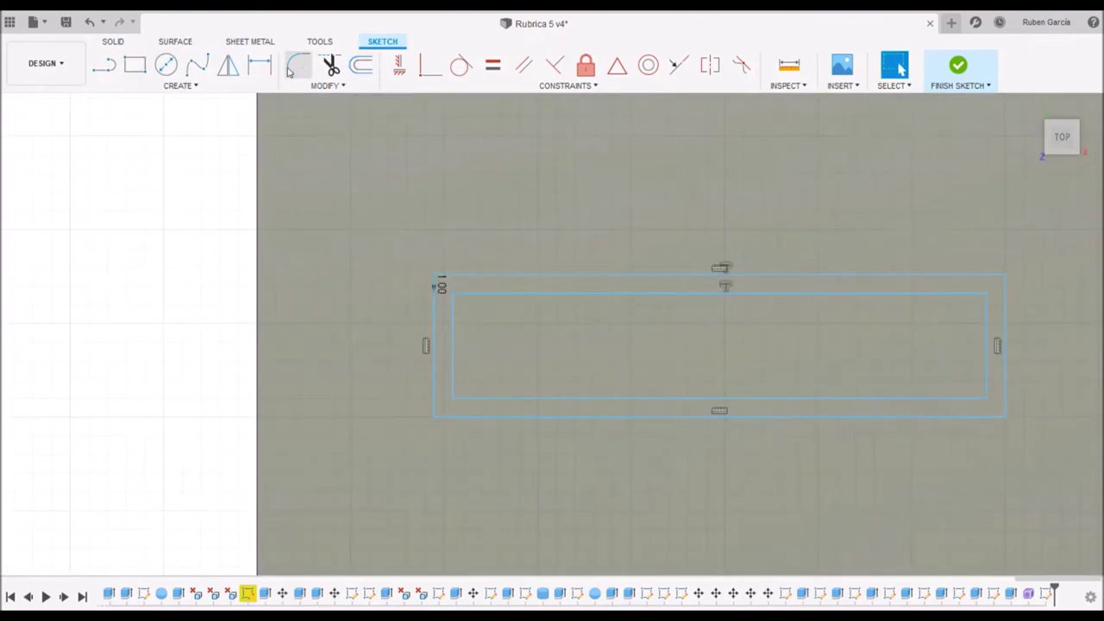
scroll(466, 422, down, 5)
key(Return)
- Extrude the slot profile and slot outline into bosses, then extrude the rounded slot ring
click(531, 343)
key(e)
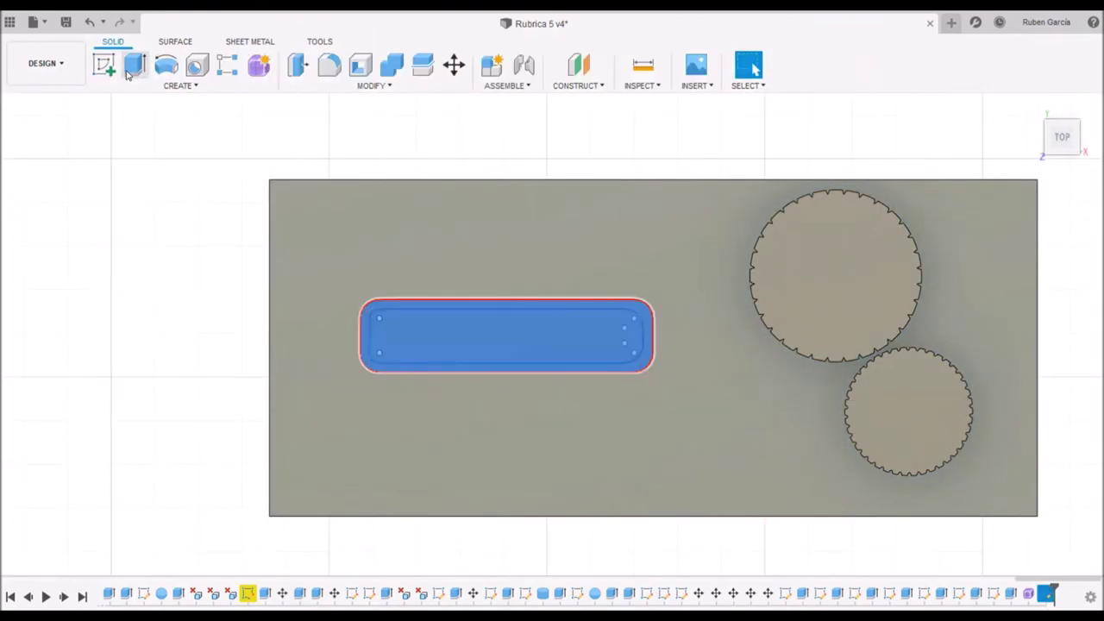
key(Return)
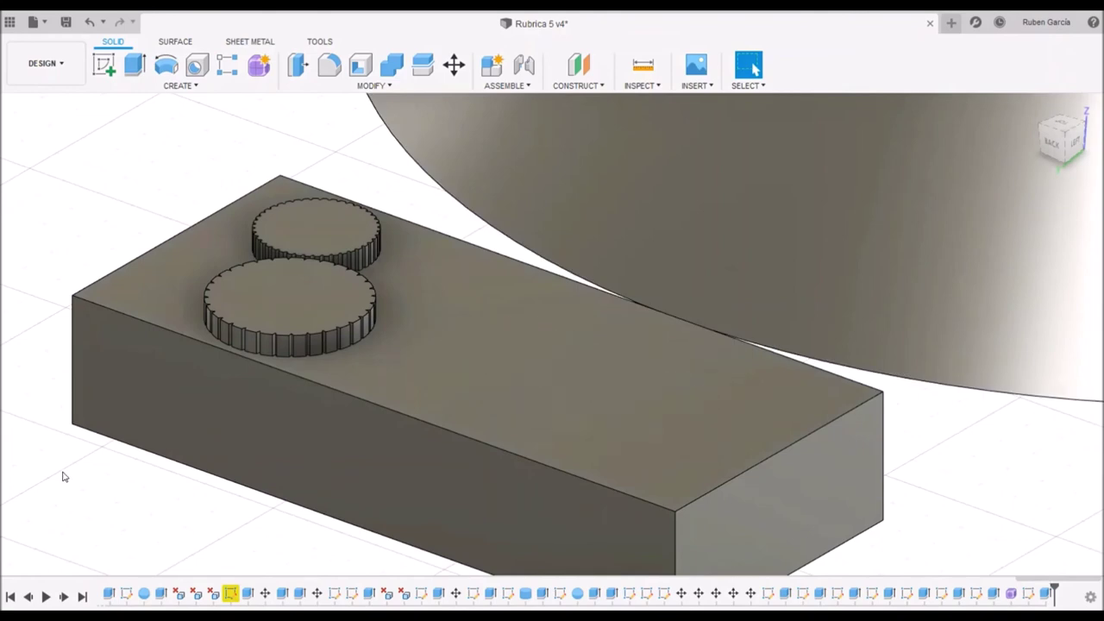
click(554, 379)
key(e)
key(Return)
double_click(466, 357)
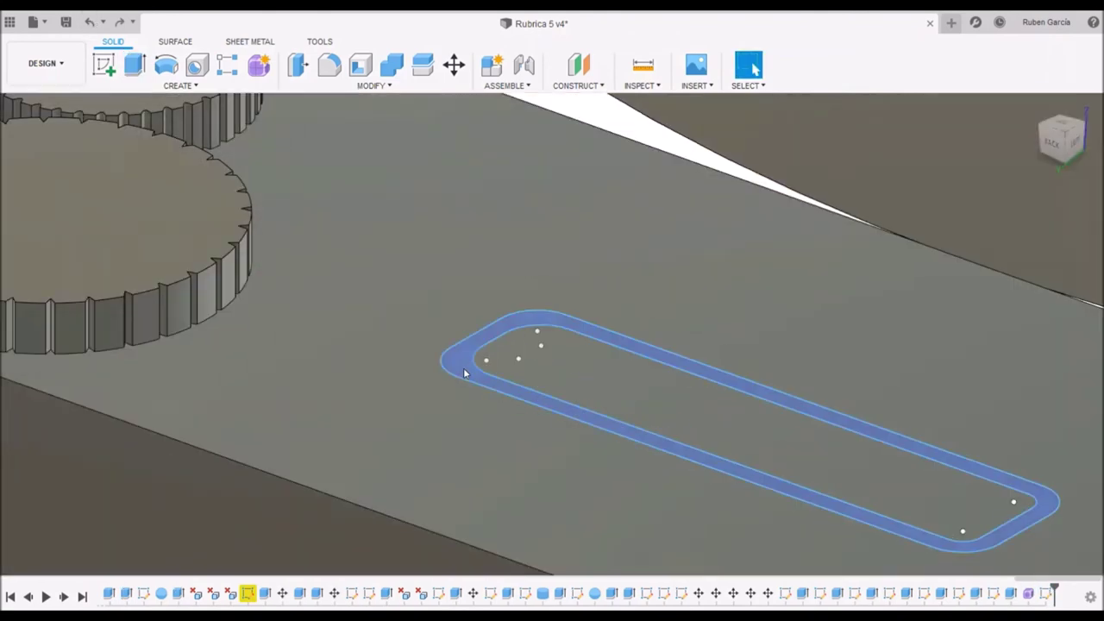
click(133, 65)
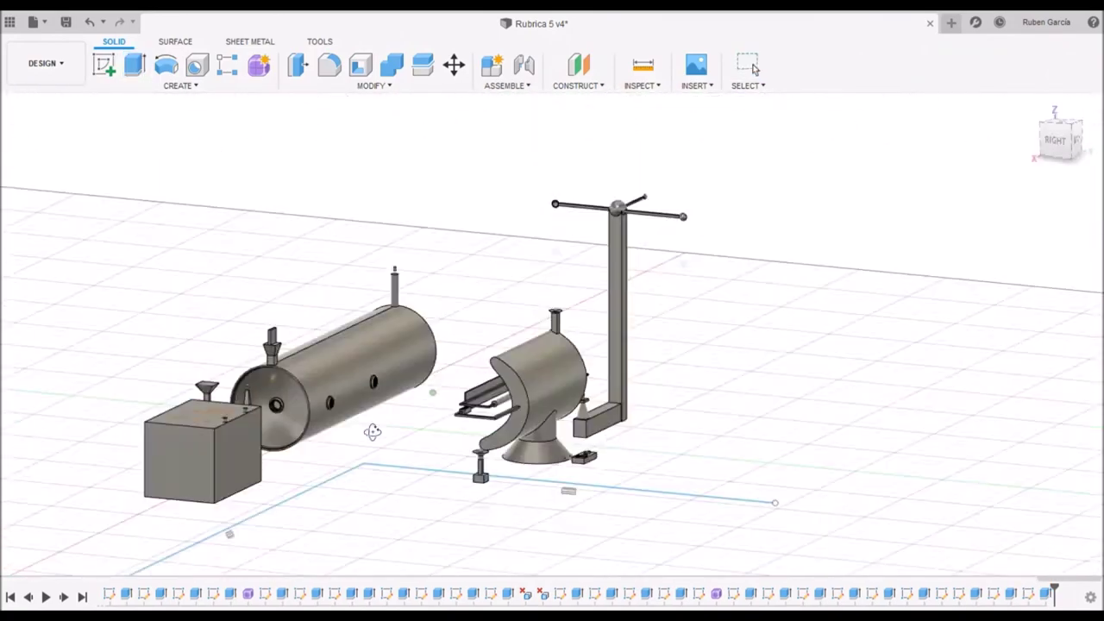
- Orbit to a near top-down view of the whole Rubrica 5 assembly
shift+middle_drag(372, 431, 406, 456)
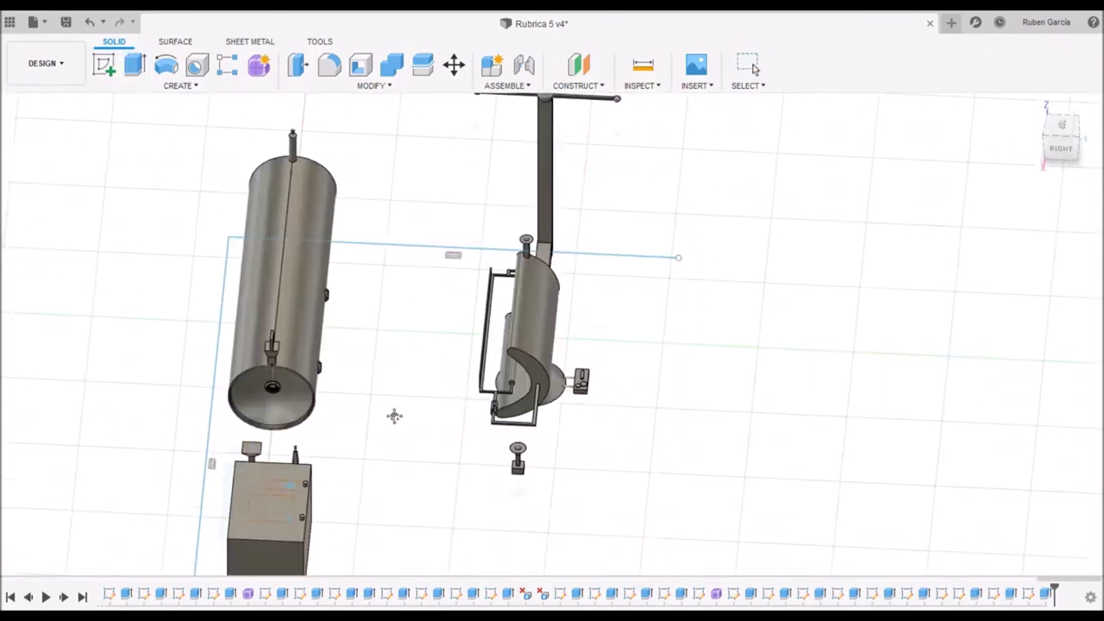